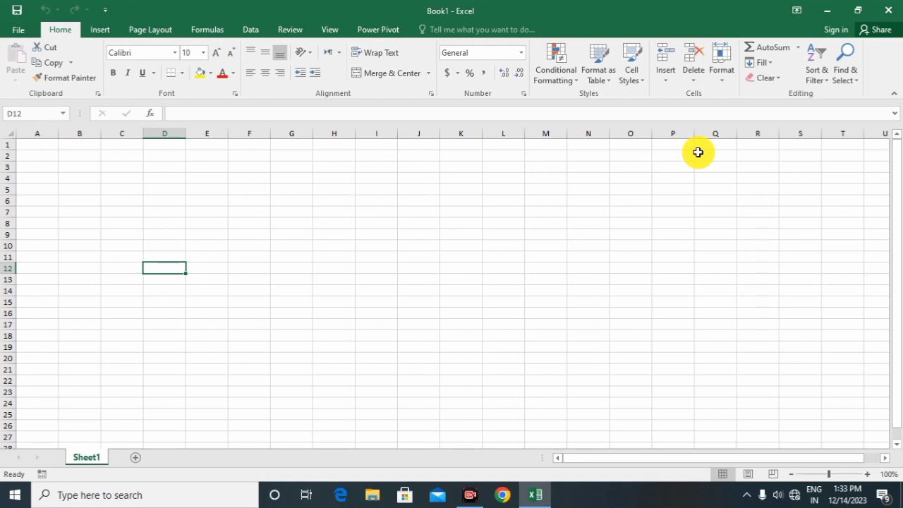
- Open ADVANCE EXCEL FORMULA from the recent workbooks and scroll up to the green loan EMI table
{"action": "left_click", "coordinate": [377, 245]}
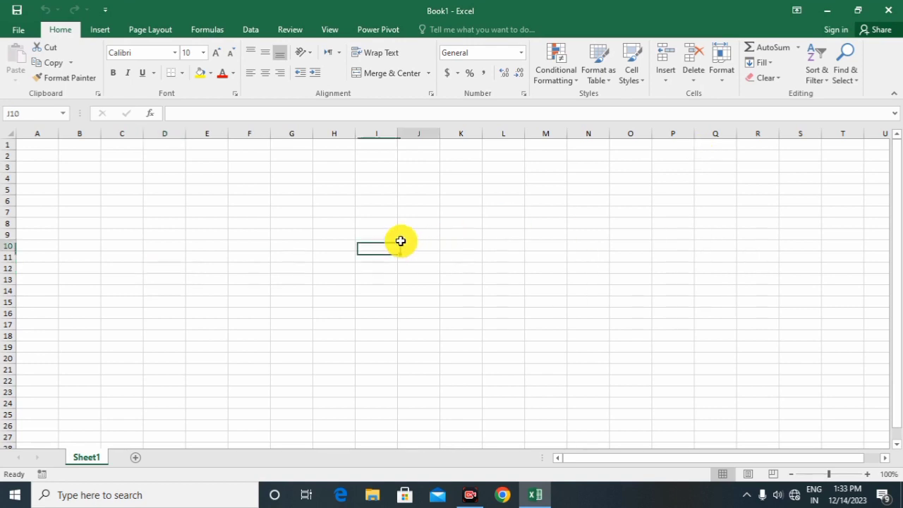
{"action": "left_click", "coordinate": [401, 243]}
{"action": "left_click", "coordinate": [14, 30]}
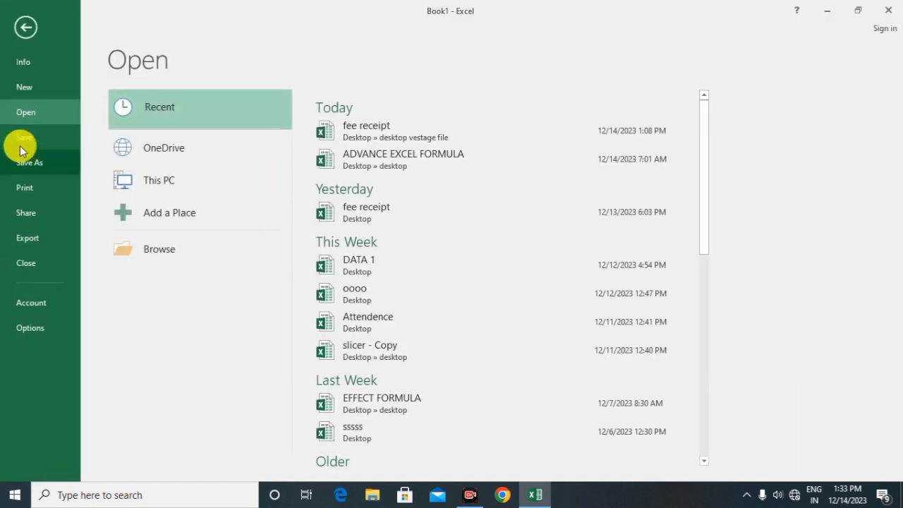
{"action": "left_click", "coordinate": [436, 167]}
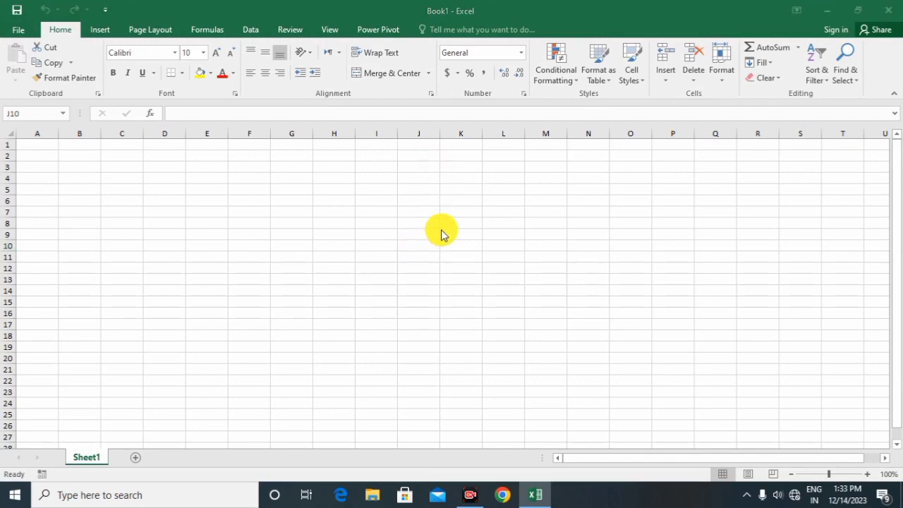
{"action": "scroll", "coordinate": [408, 279], "scroll_direction": "up", "scroll_amount": 8}
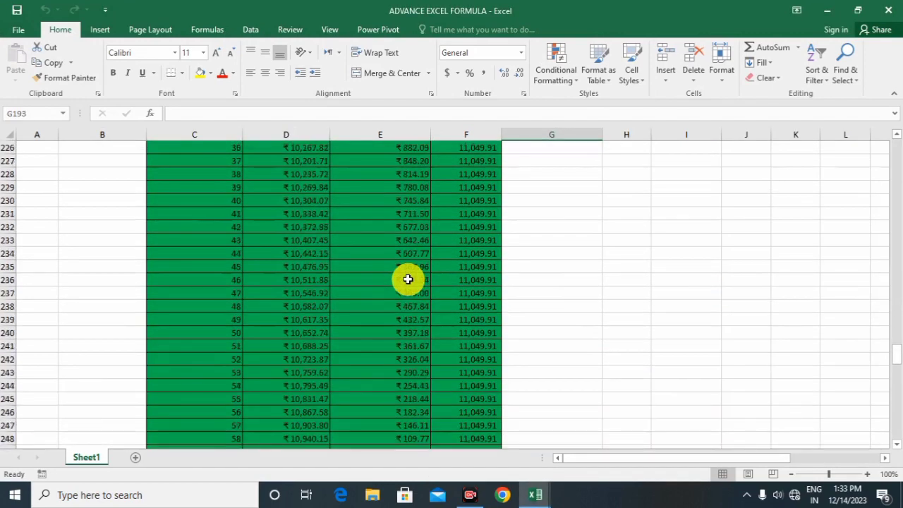
{"action": "scroll", "coordinate": [407, 279], "scroll_direction": "up", "scroll_amount": 5}
{"action": "scroll", "coordinate": [318, 260], "scroll_direction": "up", "scroll_amount": 2}
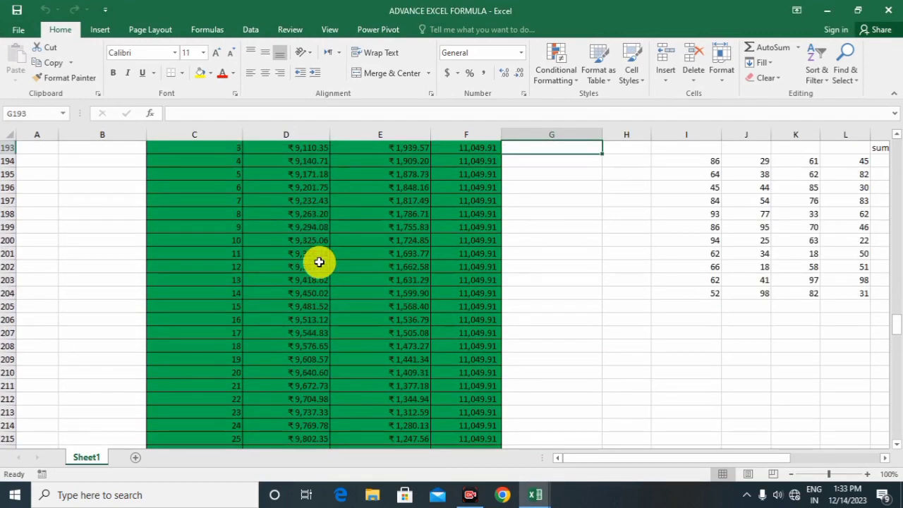
{"action": "scroll", "coordinate": [318, 261], "scroll_direction": "up", "scroll_amount": 3}
{"action": "scroll", "coordinate": [319, 262], "scroll_direction": "up", "scroll_amount": 3}
- Insert a blank cell at D192 with Shift cells right, pushing month 2's amounts into E:G
{"action": "left_click", "coordinate": [326, 290]}
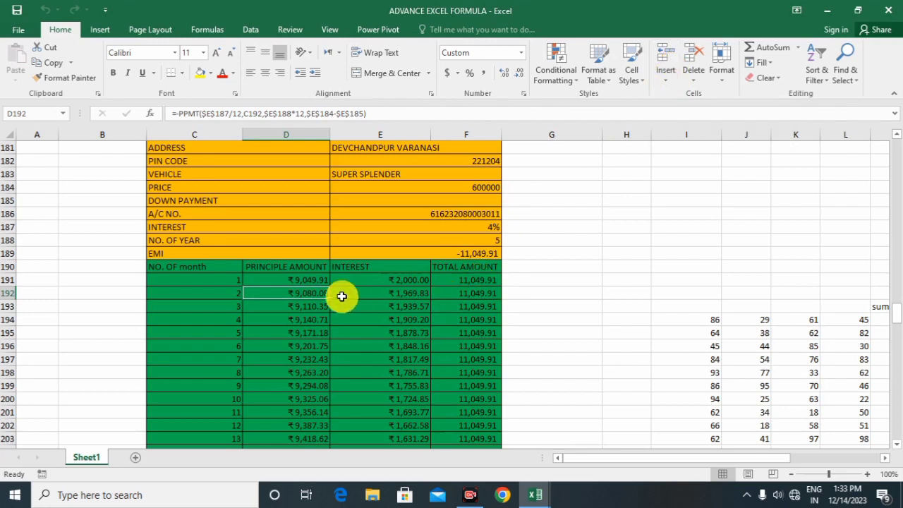
{"action": "left_click", "coordinate": [664, 76]}
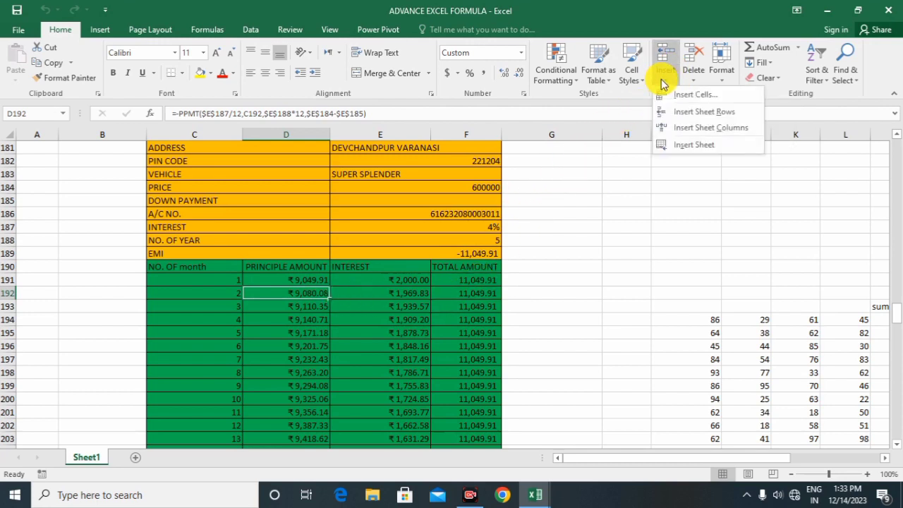
{"action": "left_click", "coordinate": [695, 94]}
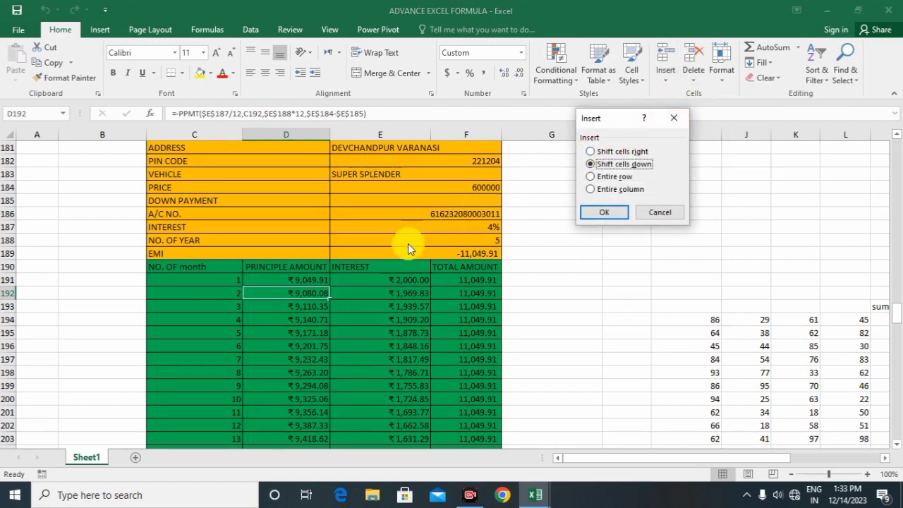
{"action": "left_click", "coordinate": [590, 151]}
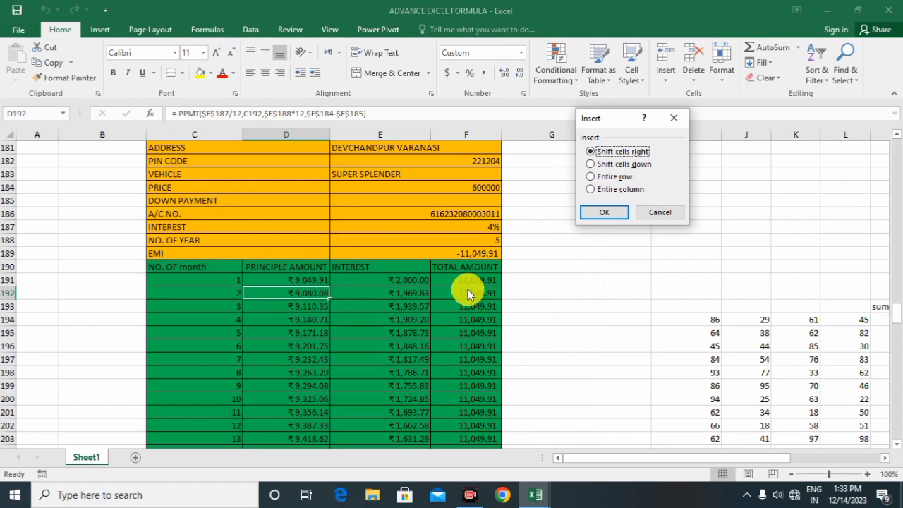
{"action": "left_click", "coordinate": [591, 212]}
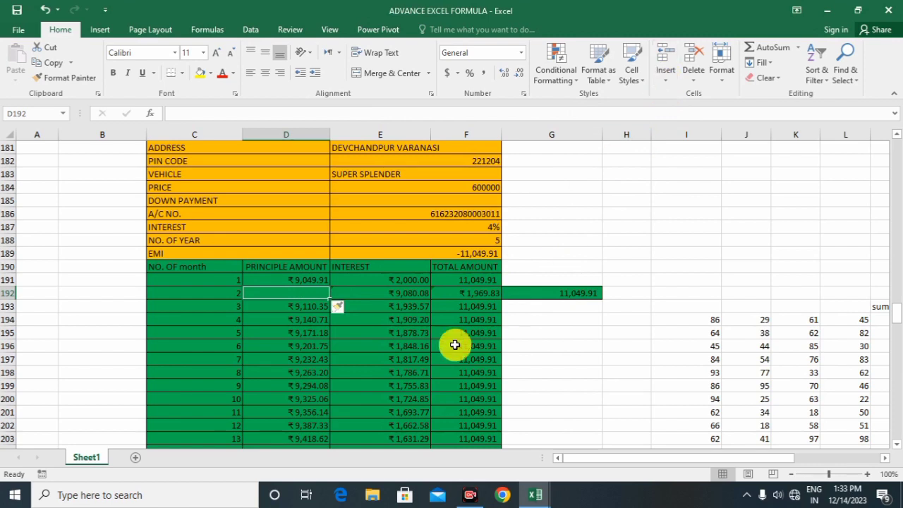
- Insert a blank cell at D196 shifting cells down, accepting the unmerge warning
{"action": "left_click", "coordinate": [312, 346]}
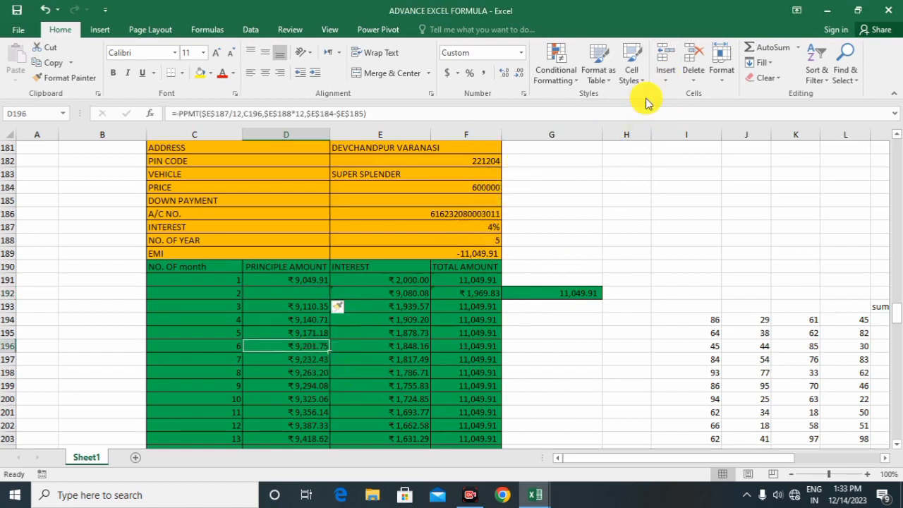
{"action": "left_click", "coordinate": [664, 74]}
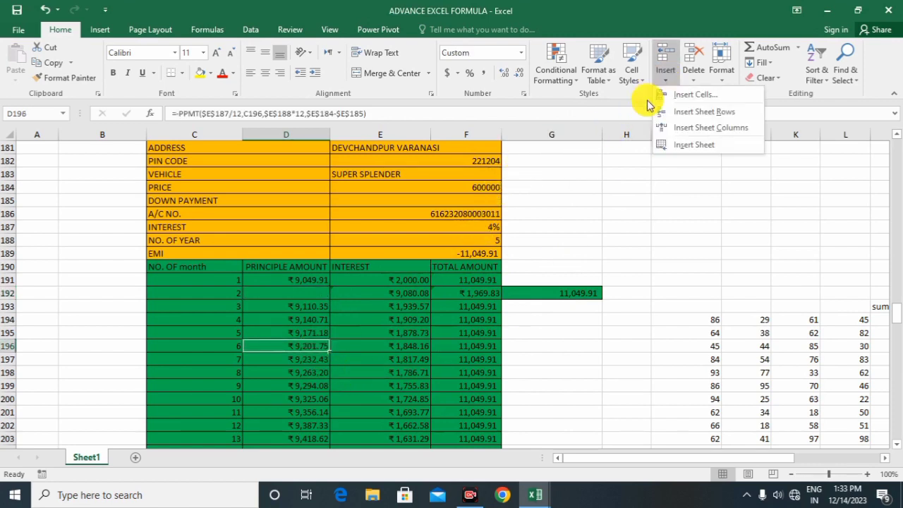
{"action": "left_click", "coordinate": [683, 94]}
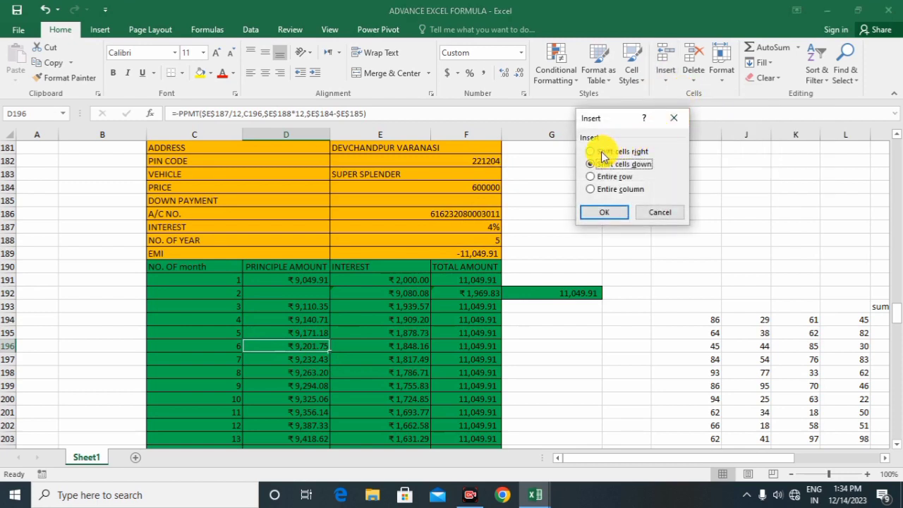
{"action": "left_click", "coordinate": [595, 213]}
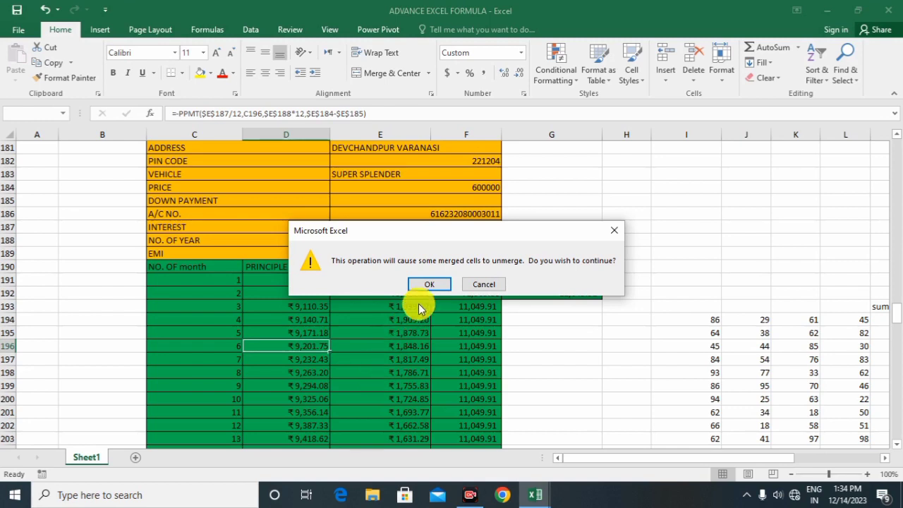
{"action": "left_click", "coordinate": [430, 284]}
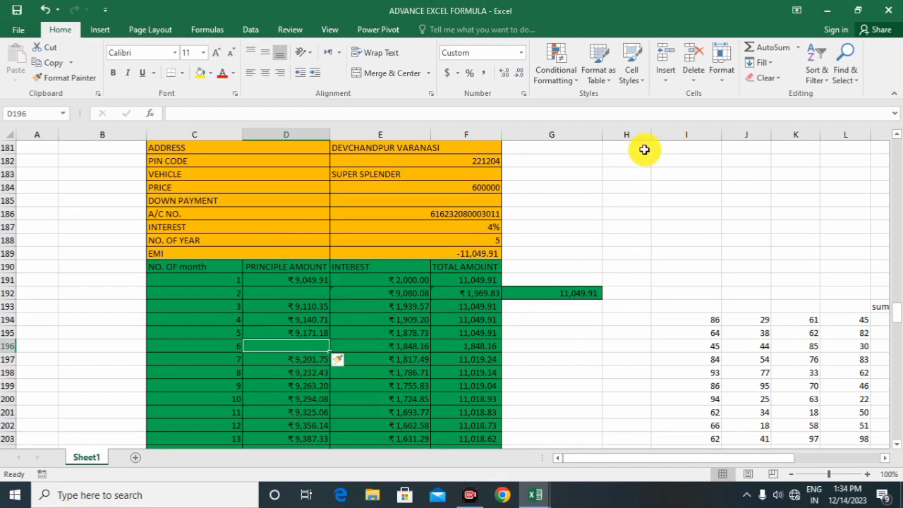
- Start inserting a cell at E197, cancel the Insert dialog, and reselect D192
{"action": "left_click", "coordinate": [401, 360]}
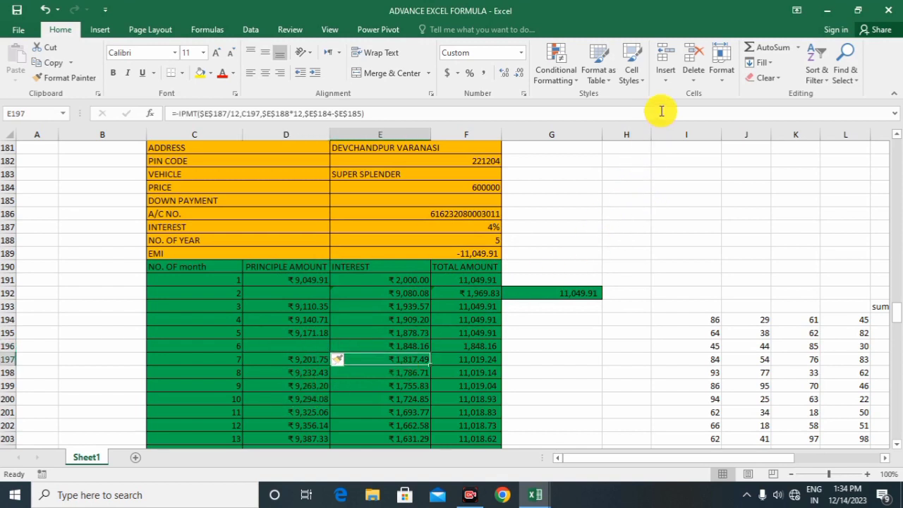
{"action": "left_click", "coordinate": [665, 79]}
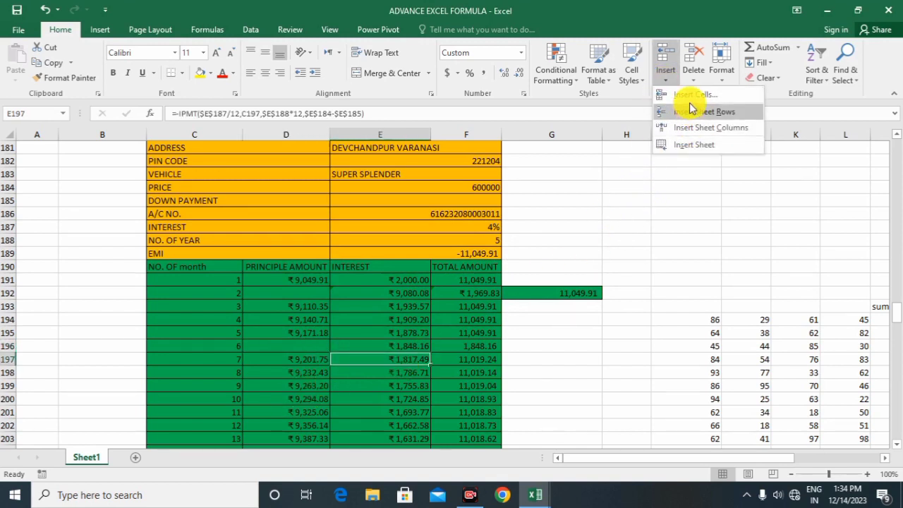
{"action": "left_click", "coordinate": [691, 95]}
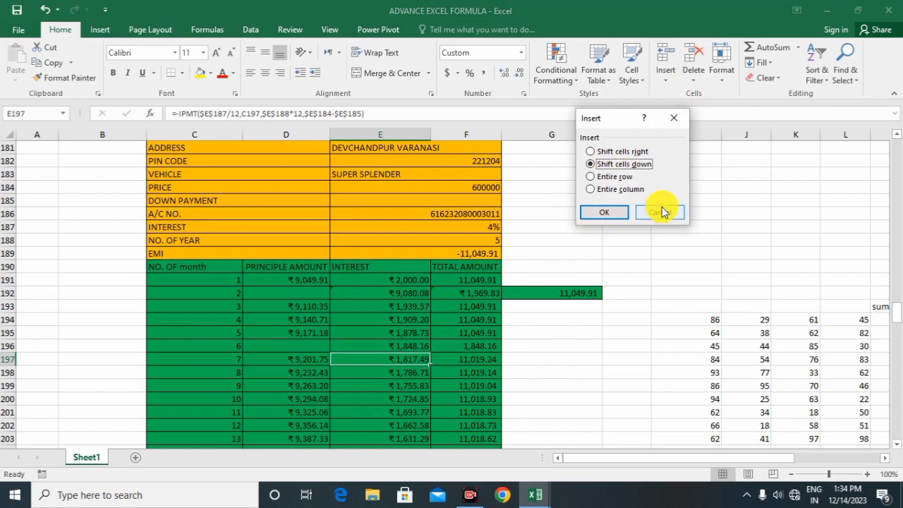
{"action": "left_click", "coordinate": [643, 212]}
{"action": "left_click", "coordinate": [285, 293]}
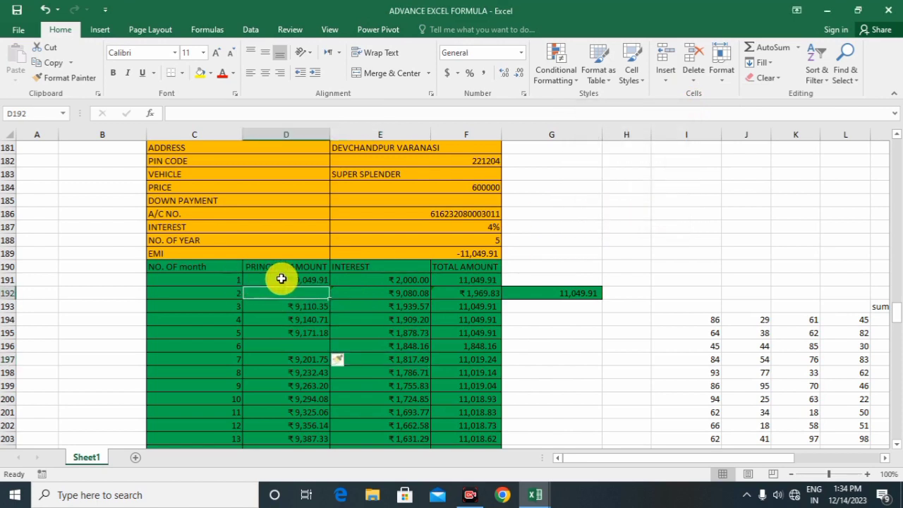
- Insert an entire blank row at row 191, above the first EMI payment
{"action": "left_click", "coordinate": [282, 278]}
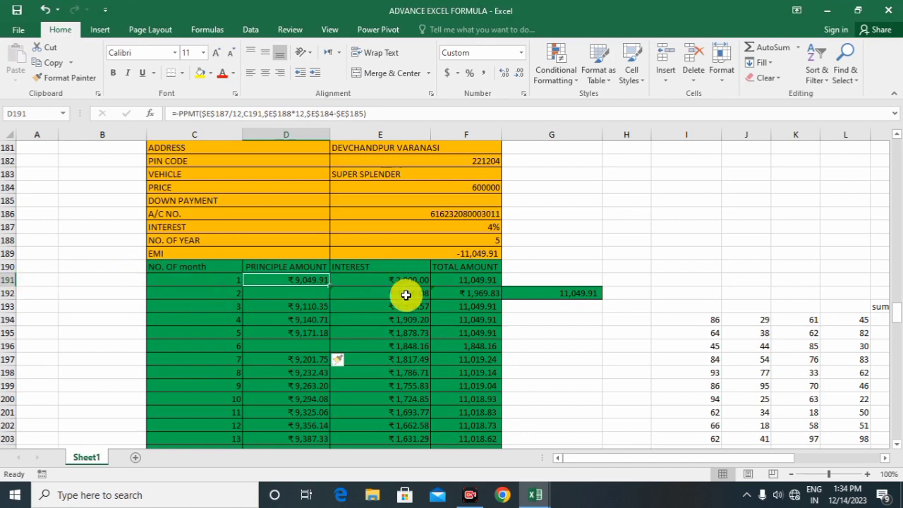
{"action": "left_click", "coordinate": [669, 82]}
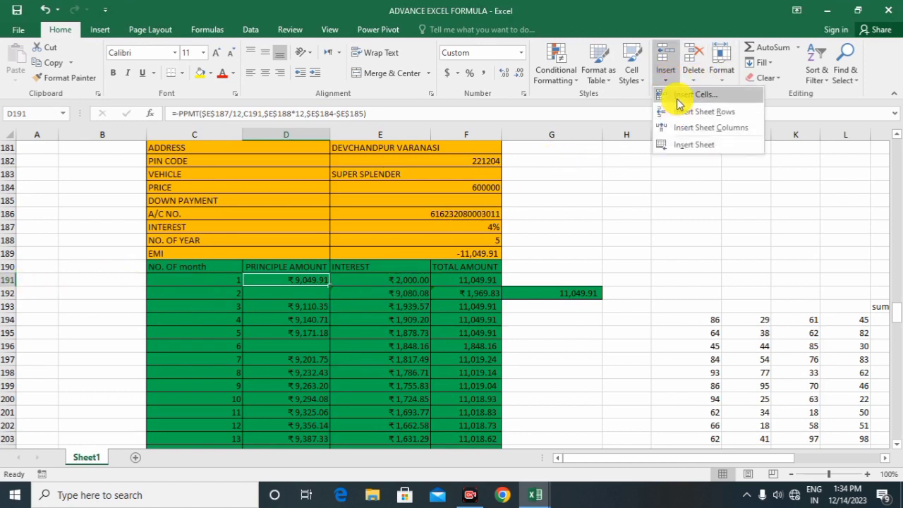
{"action": "left_click", "coordinate": [677, 94]}
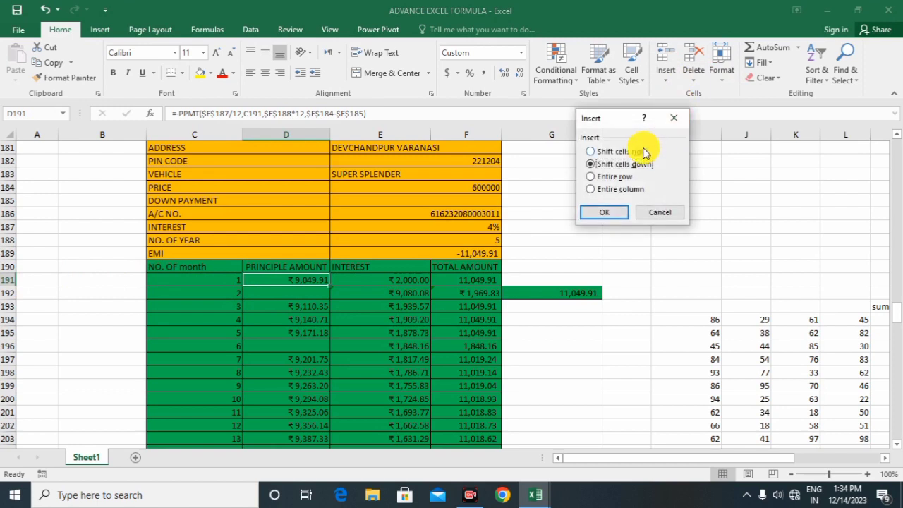
{"action": "left_click", "coordinate": [607, 177]}
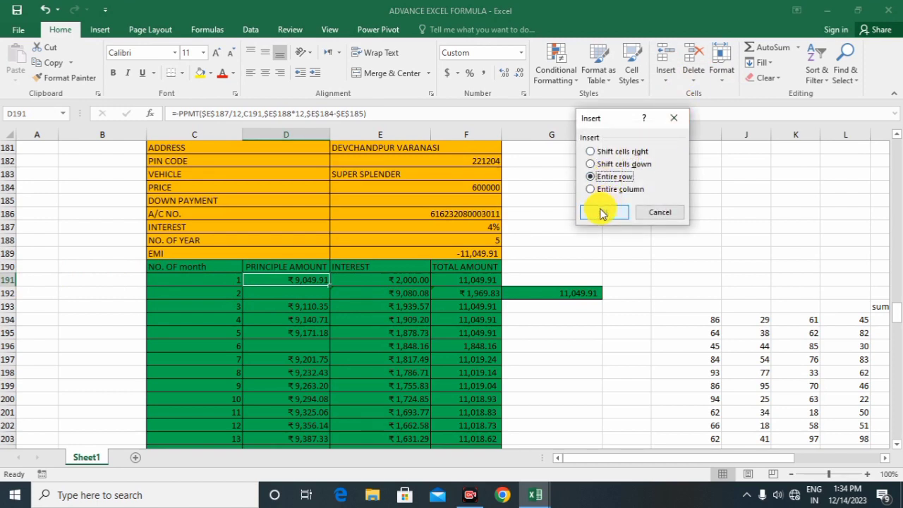
{"action": "left_click", "coordinate": [602, 212]}
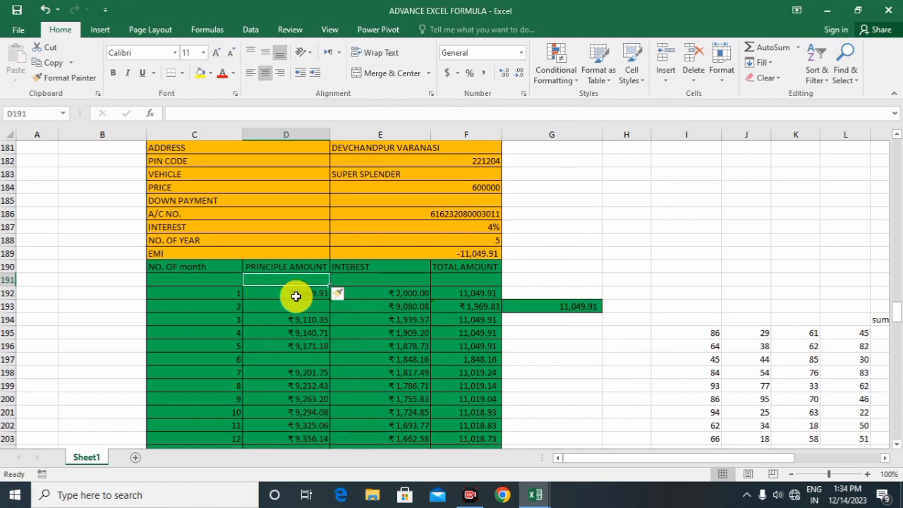
- Insert an entire blank column at E, moving interest and totals to F:G
{"action": "left_click", "coordinate": [374, 295]}
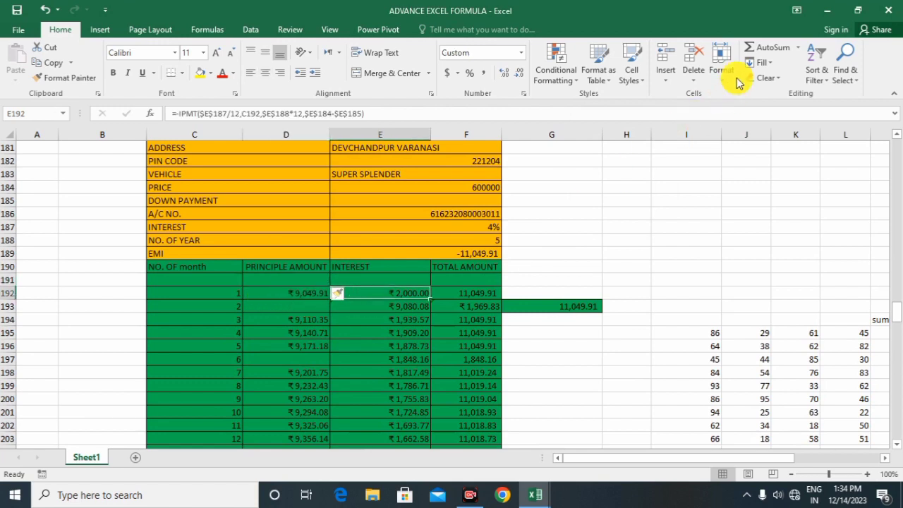
{"action": "left_click", "coordinate": [663, 78]}
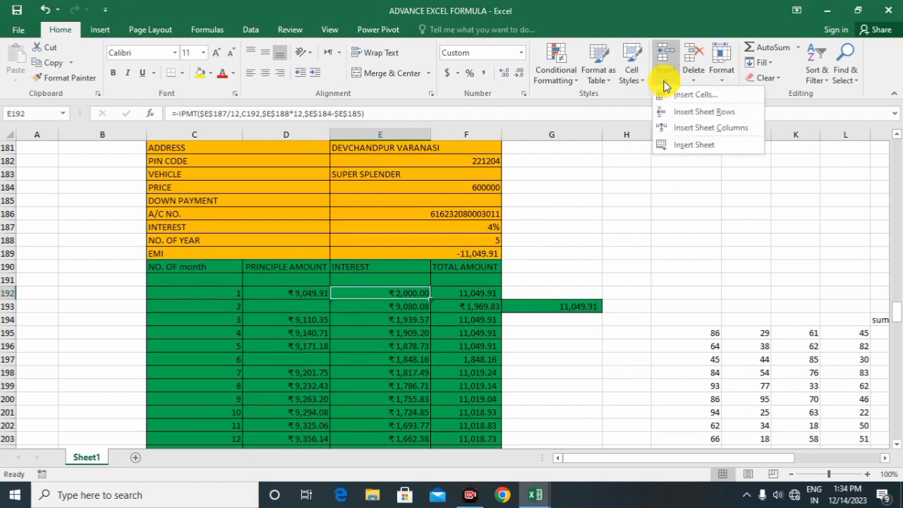
{"action": "left_click", "coordinate": [674, 102]}
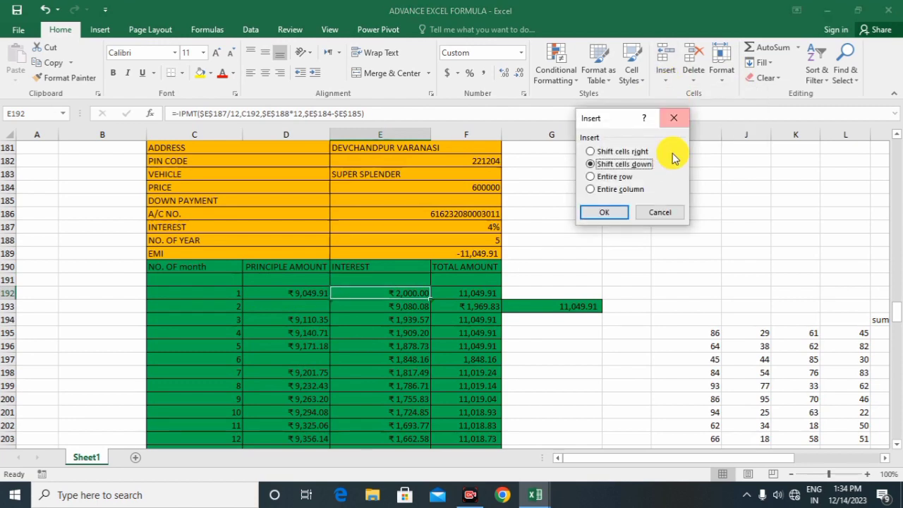
{"action": "left_click", "coordinate": [590, 189]}
{"action": "left_click", "coordinate": [599, 217]}
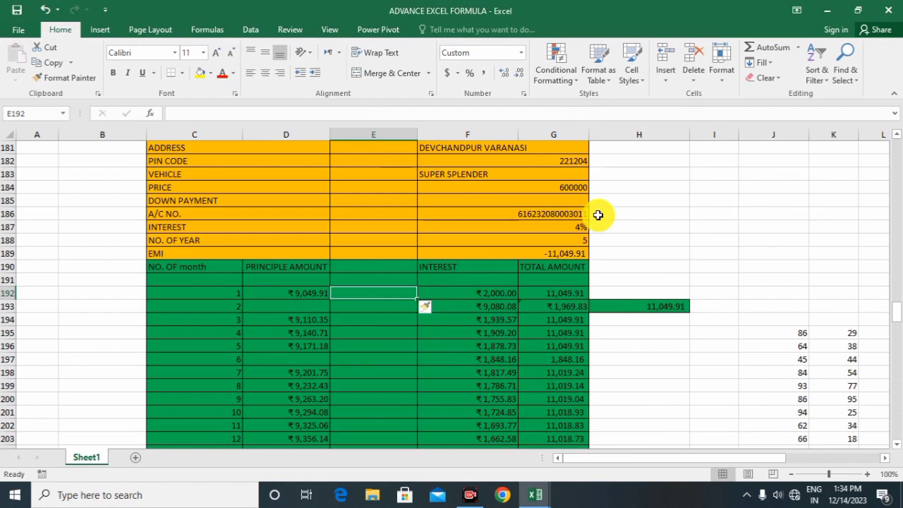
- Insert a blank sheet row at F186, above A/C NO. in the loan details
{"action": "left_click", "coordinate": [665, 76]}
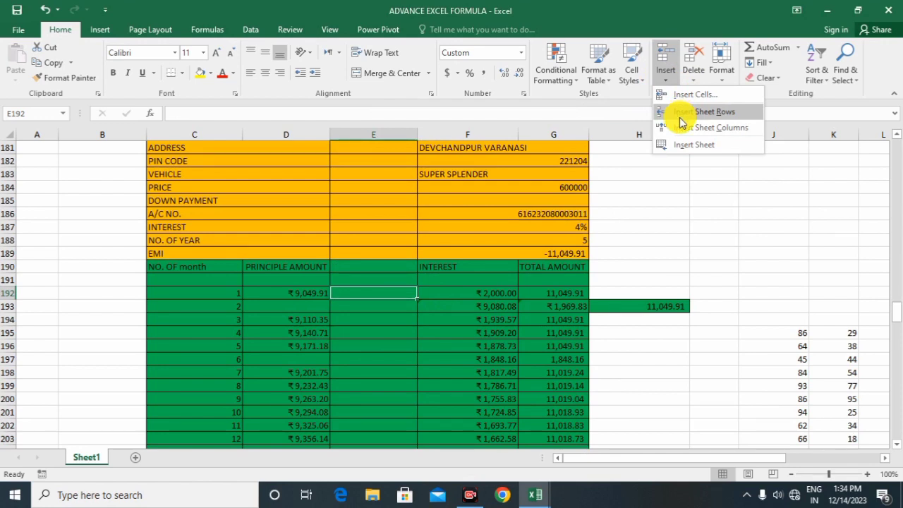
{"action": "left_click", "coordinate": [442, 211]}
{"action": "left_click", "coordinate": [443, 212]}
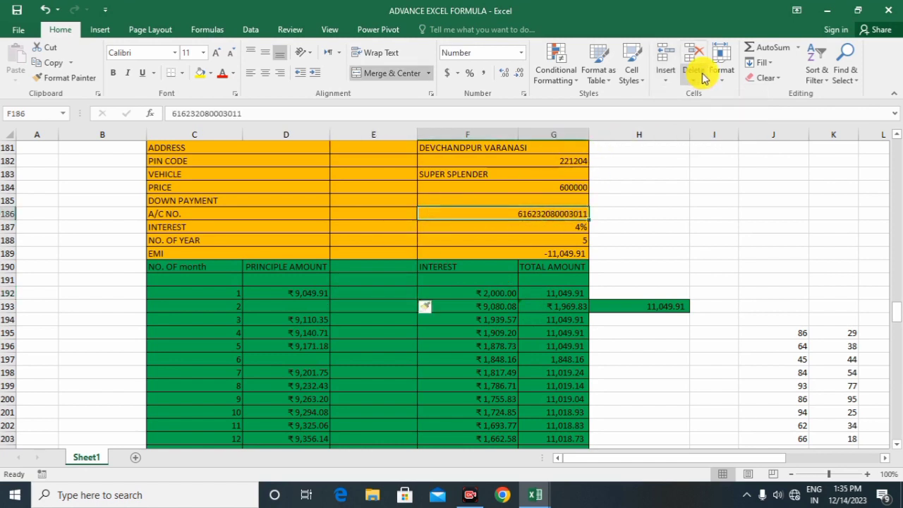
{"action": "left_click", "coordinate": [665, 71]}
{"action": "left_click", "coordinate": [689, 113]}
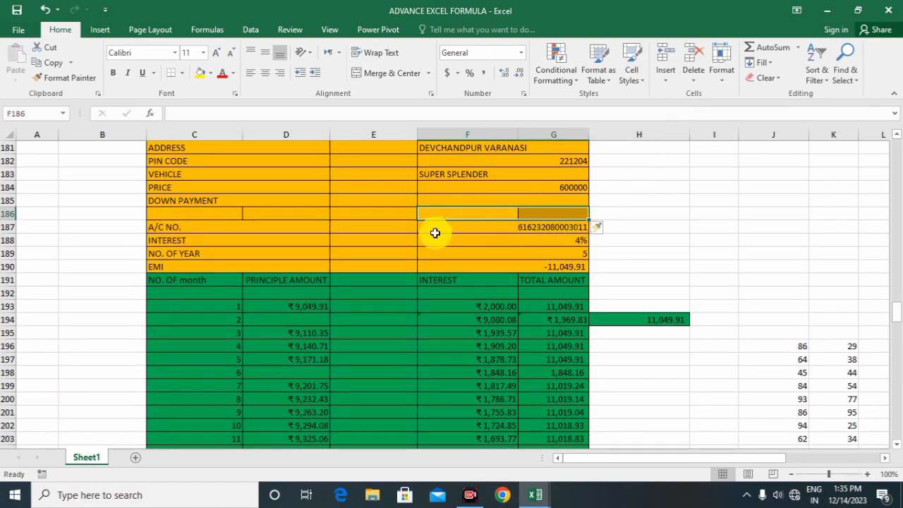
{"action": "left_click", "coordinate": [435, 232]}
- Insert a blank sheet column at G166, between TAN and COSEC in the trig table
{"action": "scroll", "coordinate": [443, 235], "scroll_direction": "up", "scroll_amount": 2}
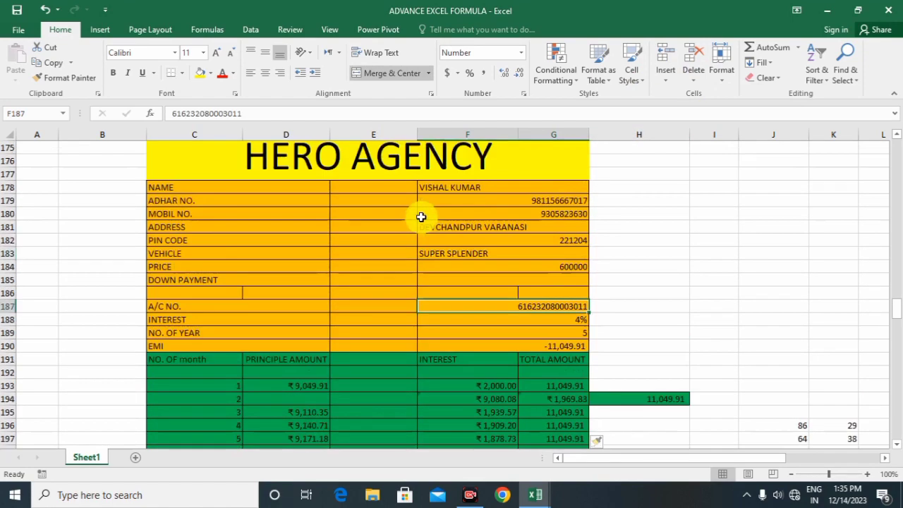
{"action": "scroll", "coordinate": [423, 219], "scroll_direction": "up", "scroll_amount": 4}
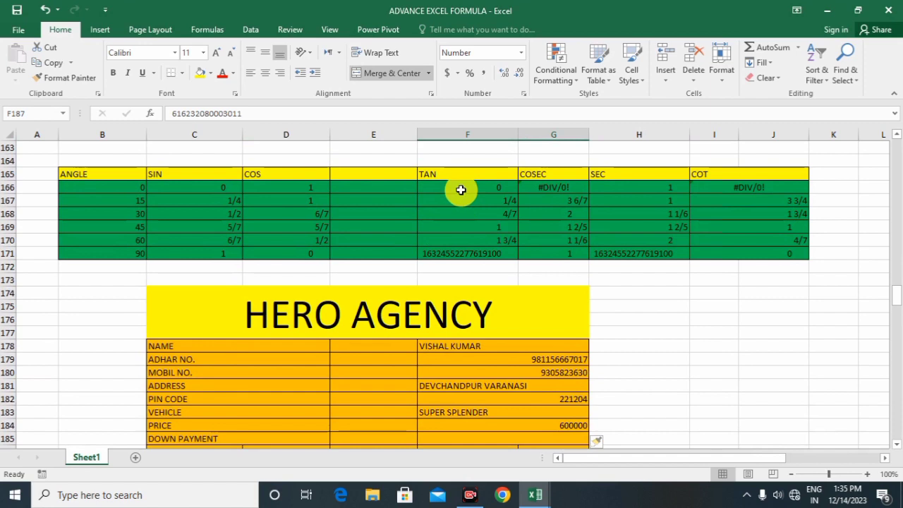
{"action": "left_click", "coordinate": [461, 190]}
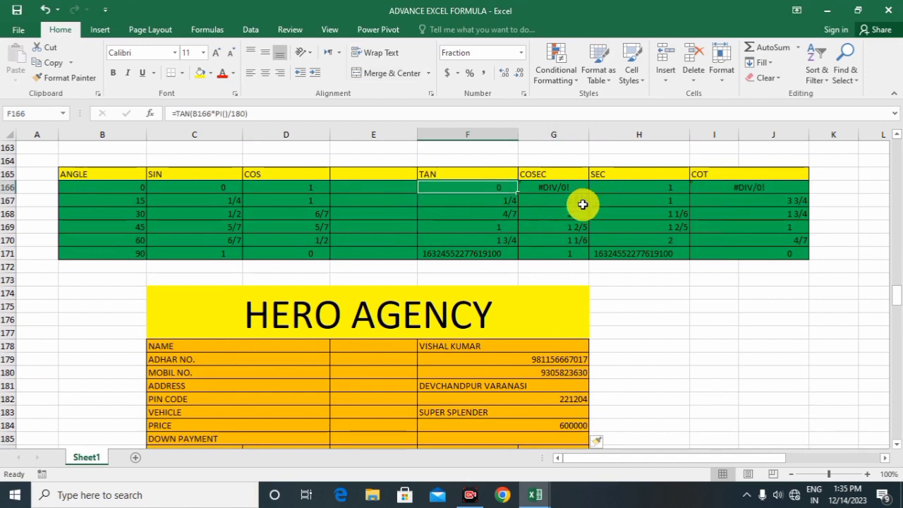
{"action": "left_click", "coordinate": [569, 188]}
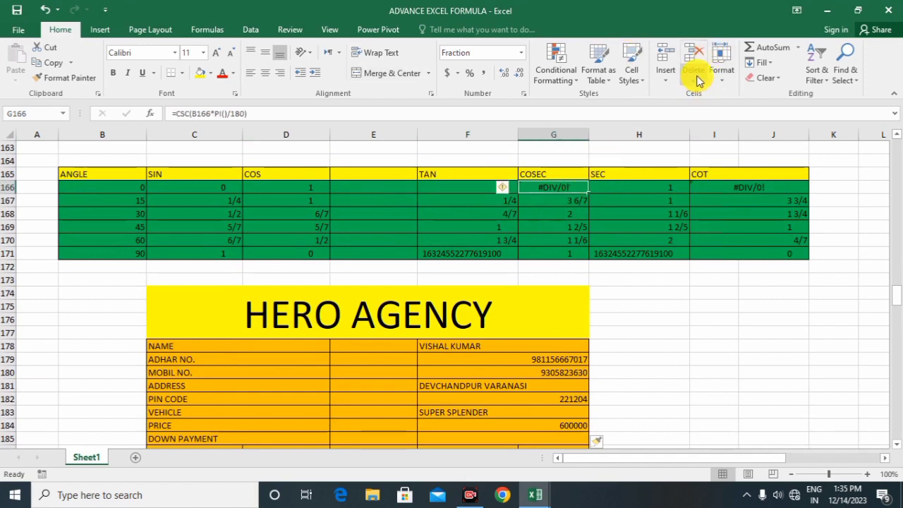
{"action": "left_click", "coordinate": [670, 83]}
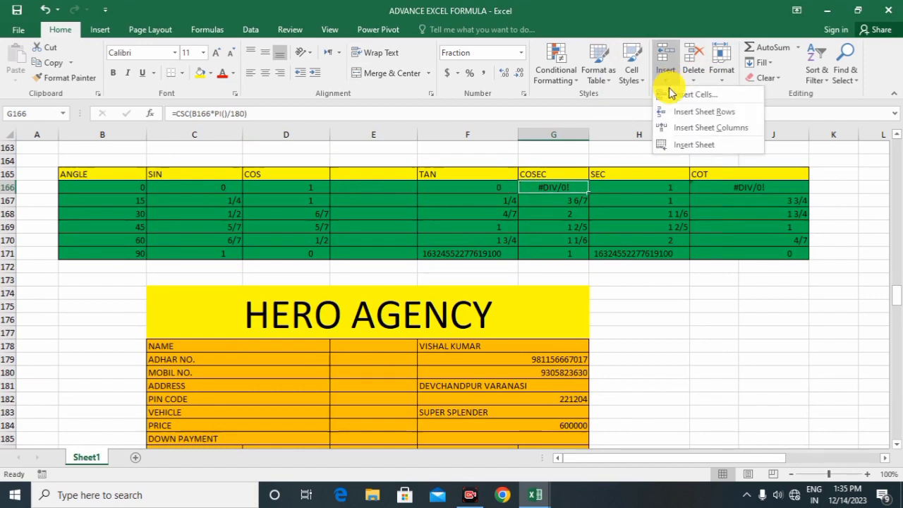
{"action": "left_click", "coordinate": [677, 127]}
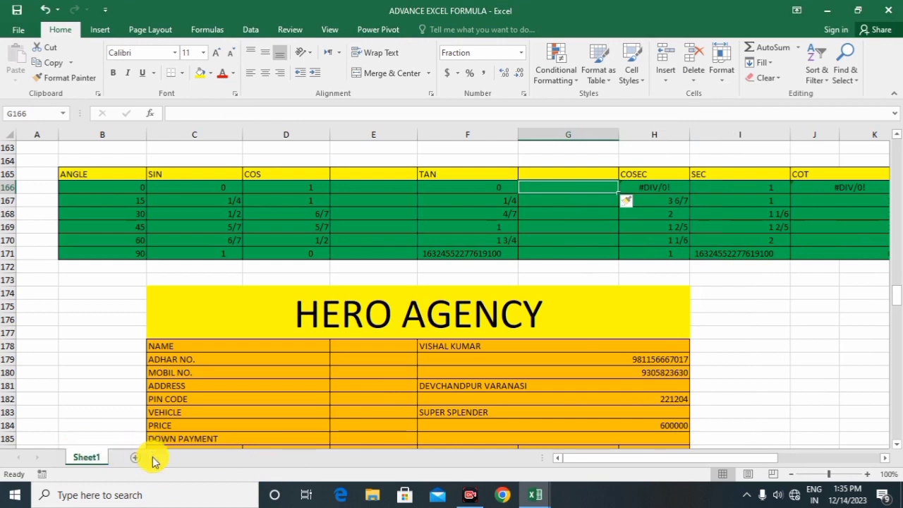
{"action": "left_click", "coordinate": [663, 76]}
- Use Insert Sheet three times so blank Sheet2, Sheet3 and Sheet4 are added
{"action": "left_click", "coordinate": [693, 145]}
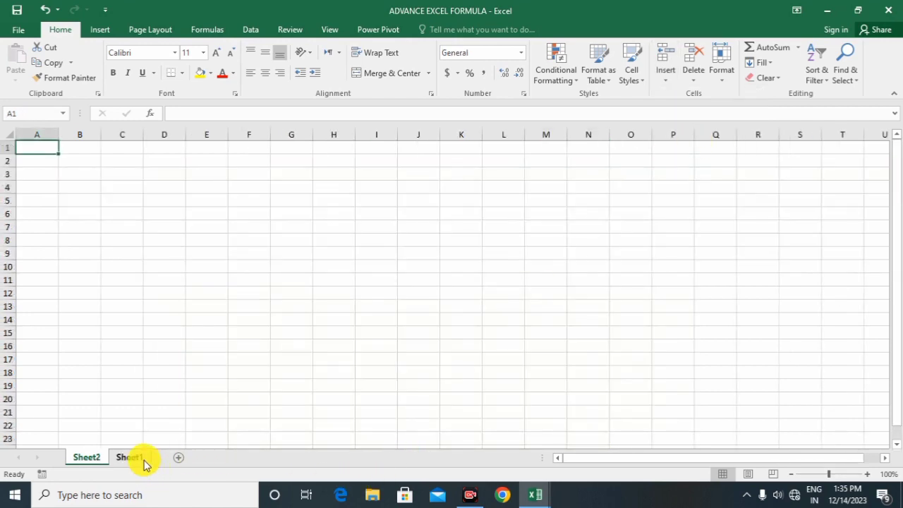
{"action": "left_click", "coordinate": [666, 79]}
{"action": "left_click", "coordinate": [694, 144]}
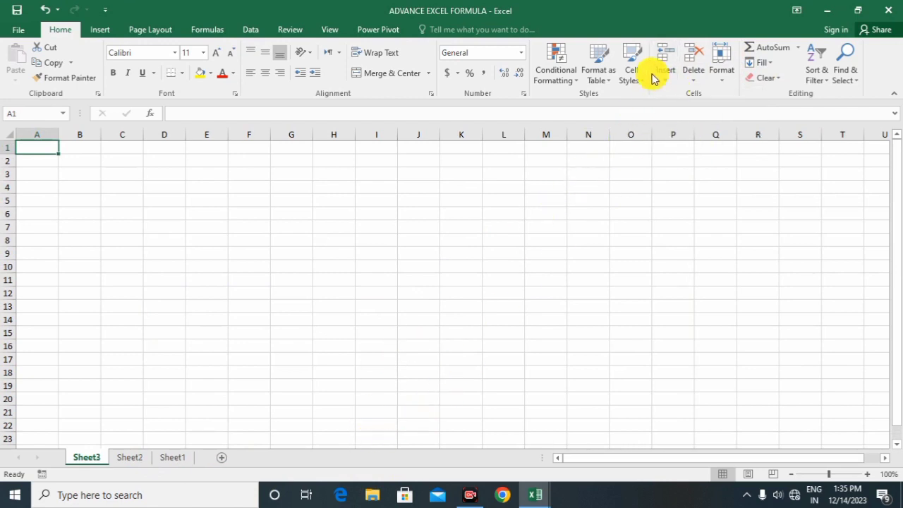
{"action": "left_click", "coordinate": [666, 79]}
{"action": "left_click", "coordinate": [727, 146]}
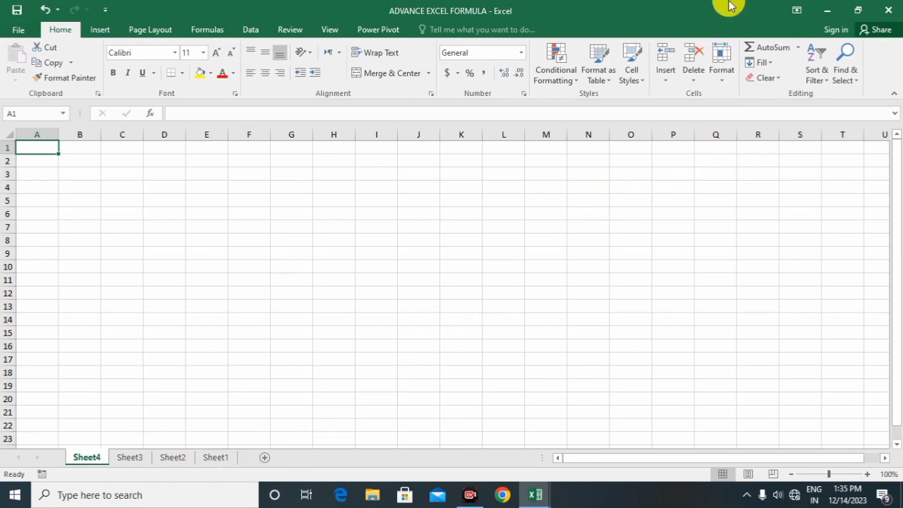
{"action": "left_click", "coordinate": [669, 84]}
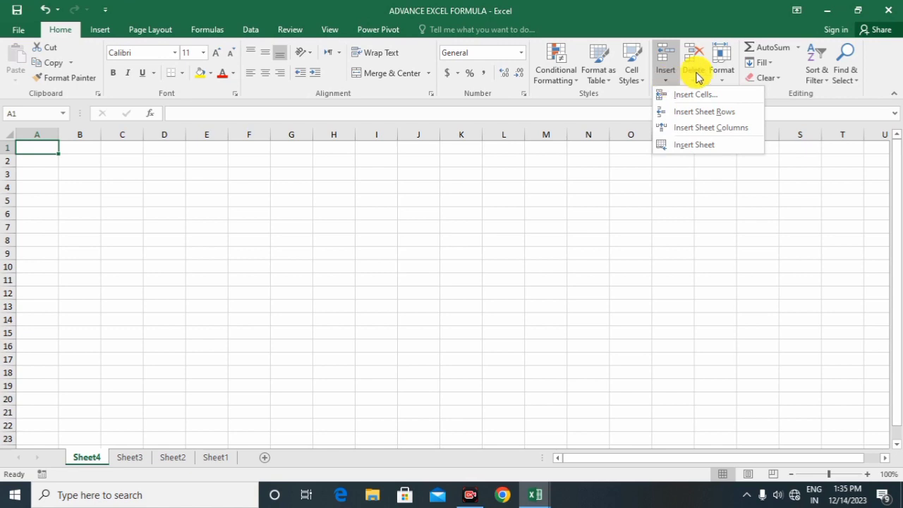
- Open the Delete dropdown in the Home tab's Cells group
{"action": "left_click", "coordinate": [694, 73]}
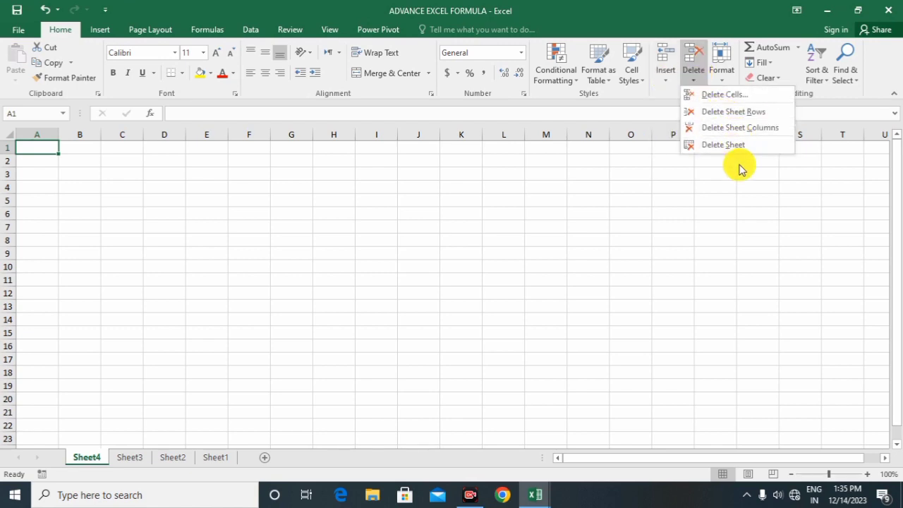